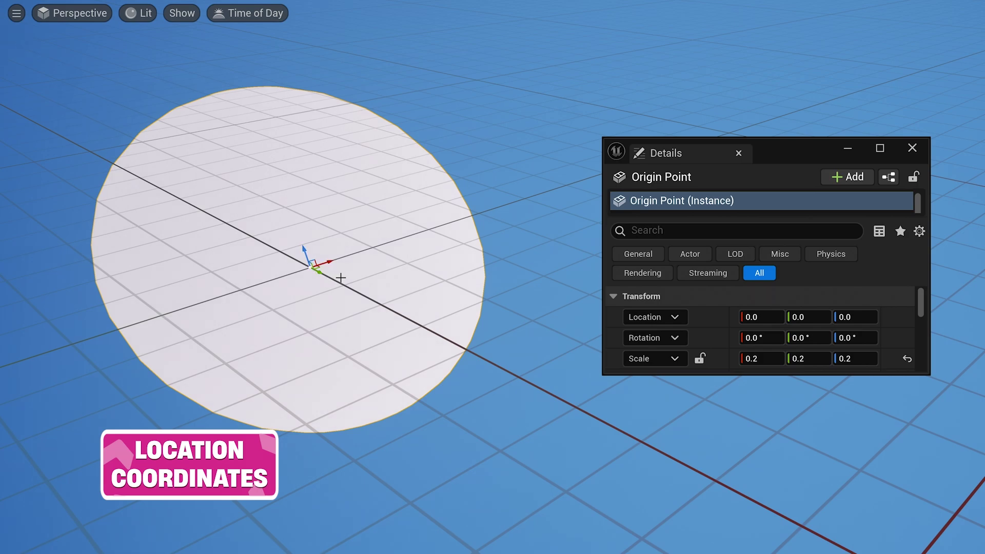
Drag the Origin Point disc along X so its Location X reads 9.440313
{"action": "left_click_drag", "start_coordinate": [331, 263], "coordinate": [530, 98]}
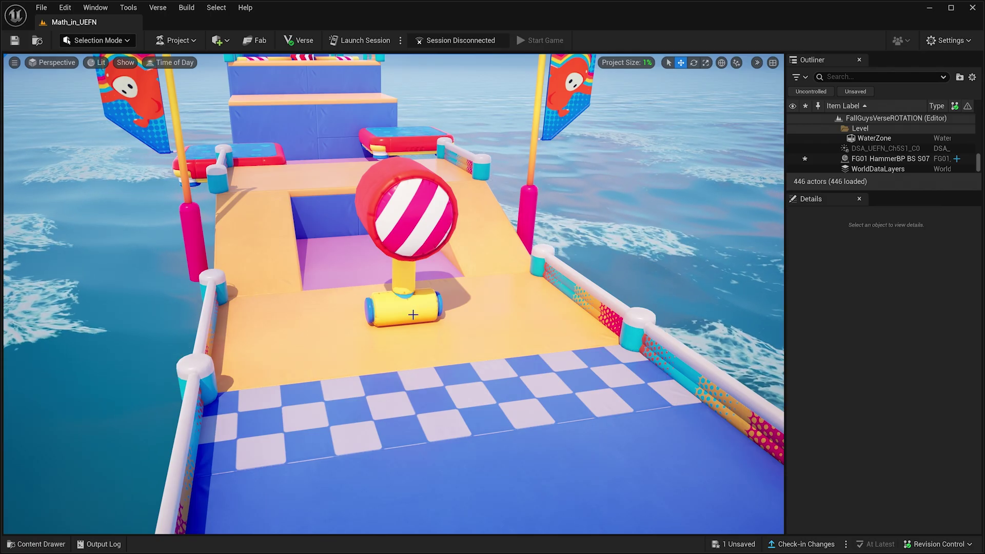
Slide the striped hammer prop along X, then rotate and scale it
{"action": "left_click", "coordinate": [465, 308]}
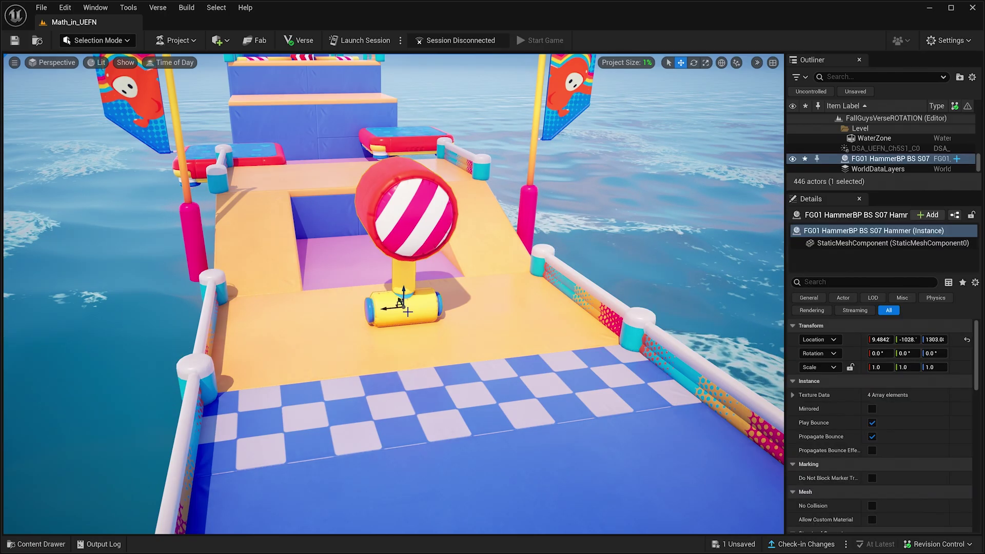
{"action": "left_click_drag", "start_coordinate": [476, 297], "coordinate": [410, 295]}
{"action": "key", "text": "e"}
{"action": "key", "text": "r"}
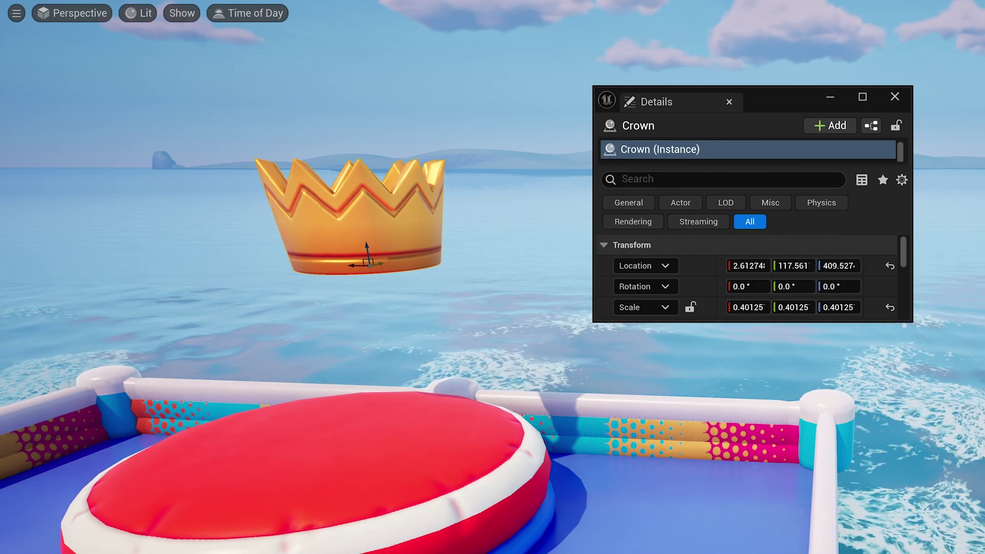
Shift the crown along Y to about 66.26 and view the relative/world location options
{"action": "left_click_drag", "start_coordinate": [367, 263], "coordinate": [340, 269]}
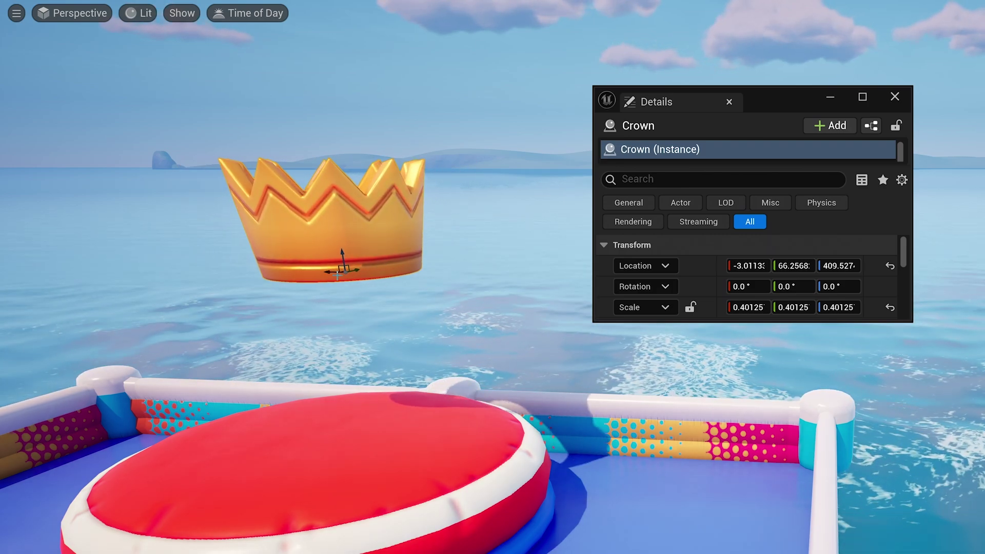
{"action": "left_click", "coordinate": [667, 266]}
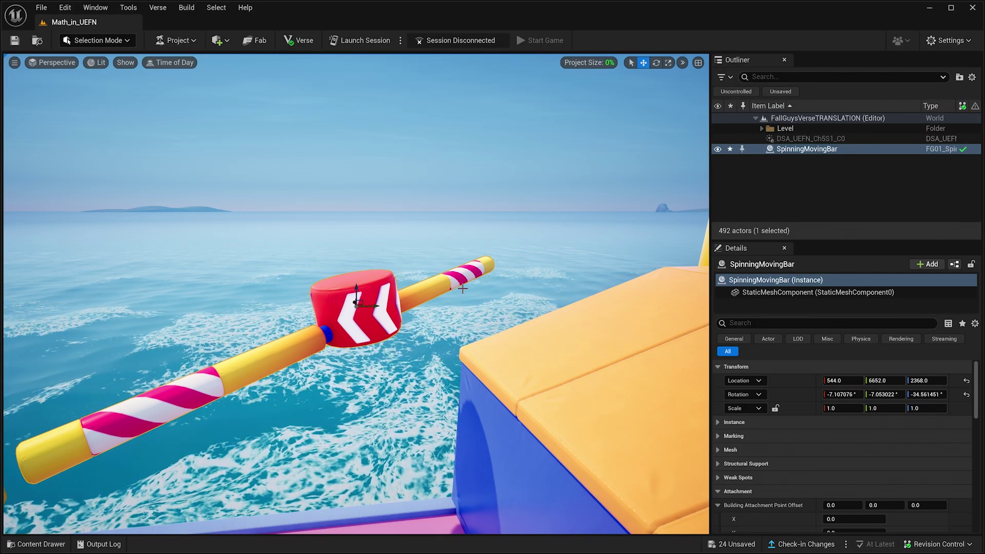
{"action": "left_click", "coordinate": [682, 61]}
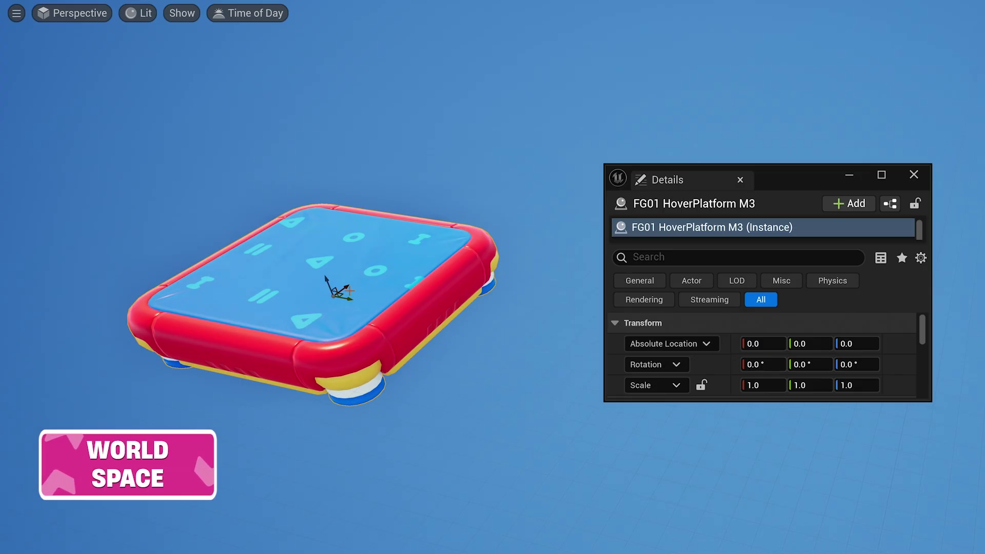
Slide the hover platform, then switch Parent Platform's Location between Relative and World
{"action": "left_click_drag", "start_coordinate": [386, 255], "coordinate": [308, 279]}
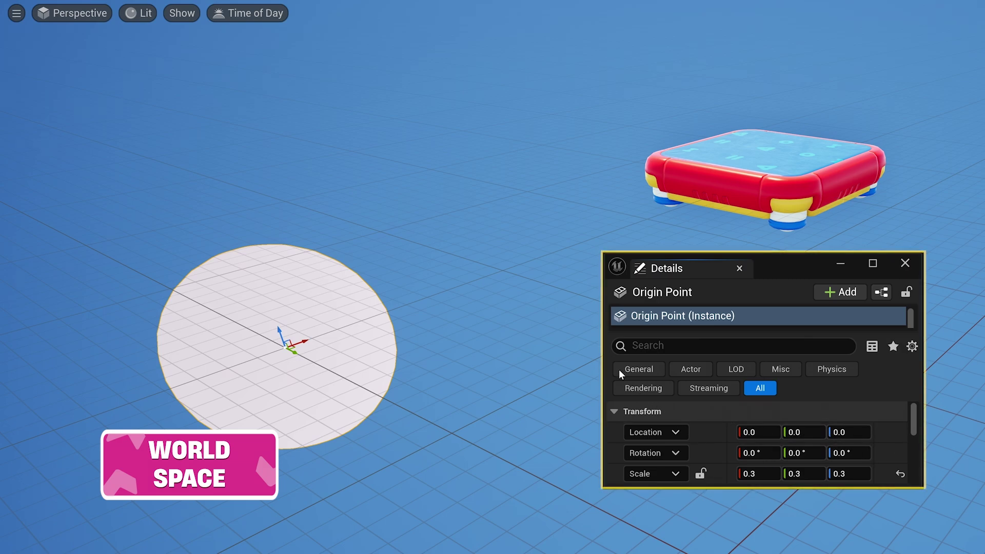
{"action": "left_click", "coordinate": [692, 185]}
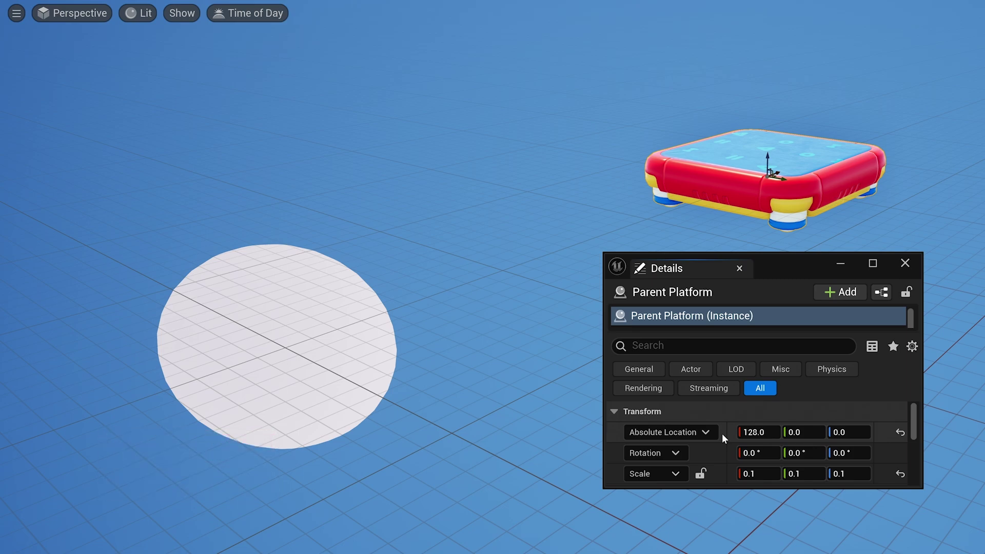
{"action": "left_click", "coordinate": [706, 433]}
{"action": "left_click", "coordinate": [674, 473]}
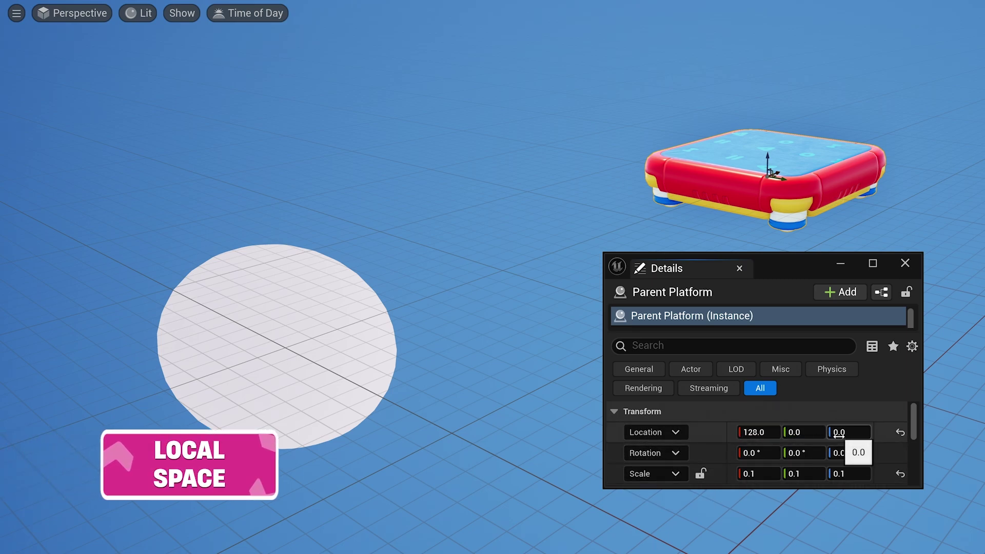
{"action": "left_click", "coordinate": [679, 430]}
{"action": "left_click", "coordinate": [663, 490]}
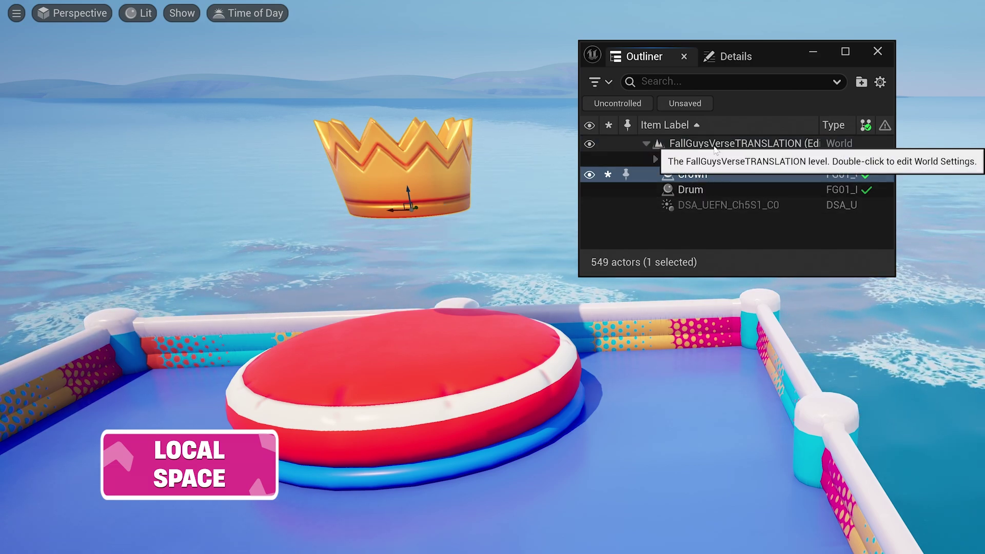
In the Outliner, attach the Crown under the Drum and expand the Drum
{"action": "left_click", "coordinate": [646, 143]}
{"action": "left_click", "coordinate": [646, 144]}
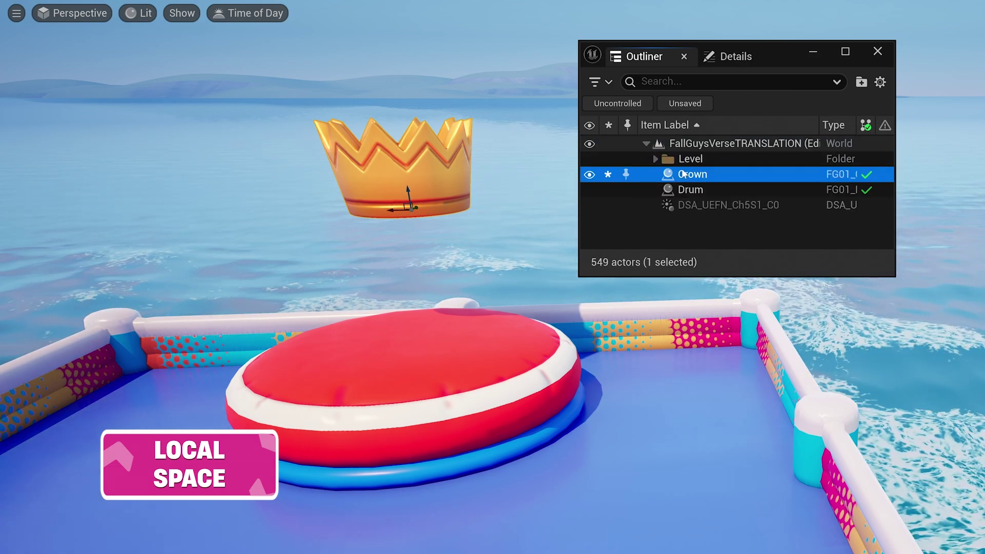
{"action": "left_click_drag", "start_coordinate": [690, 174], "coordinate": [700, 194]}
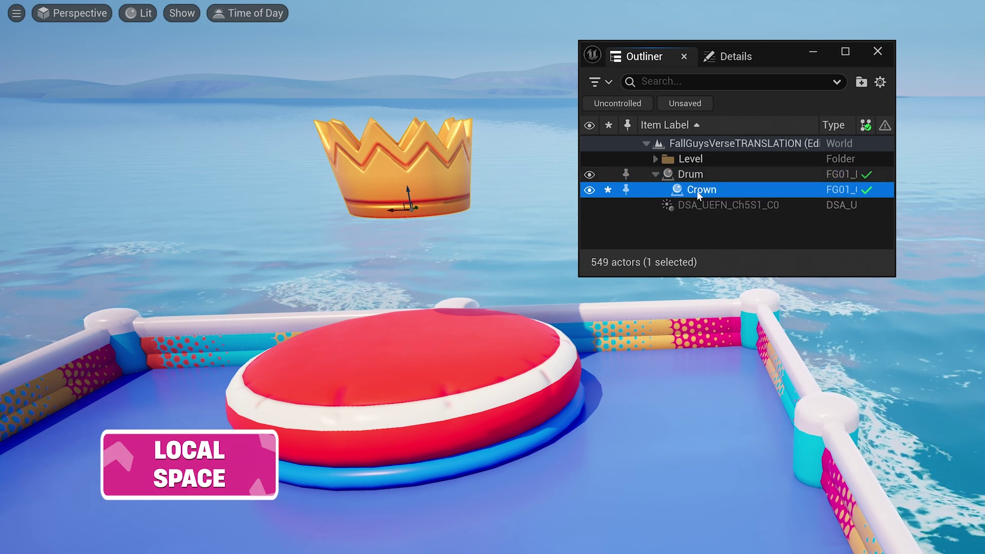
{"action": "left_click", "coordinate": [656, 175]}
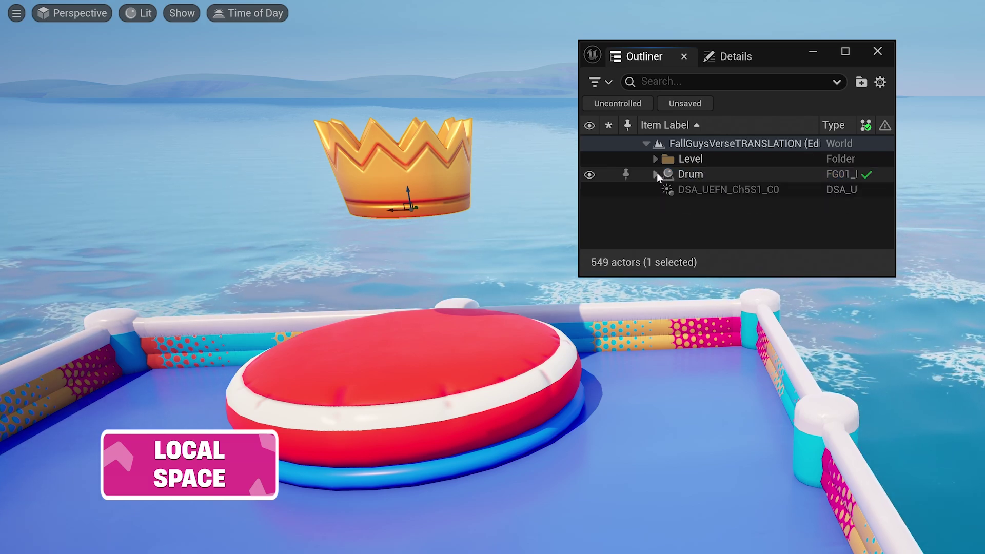
{"action": "left_click", "coordinate": [656, 175]}
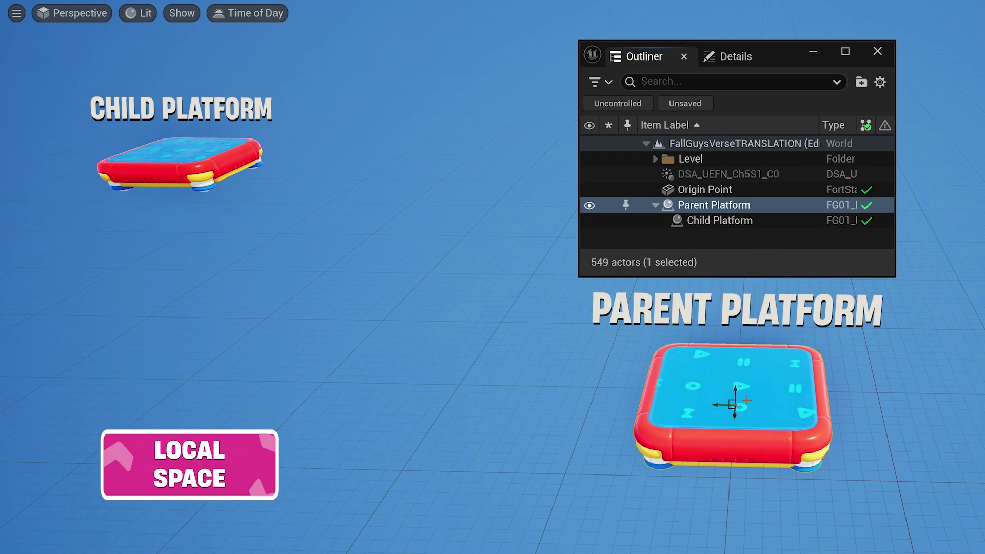
Select the Child Platform, then the Parent Platform, to inspect their hierarchy
{"action": "left_click", "coordinate": [226, 163]}
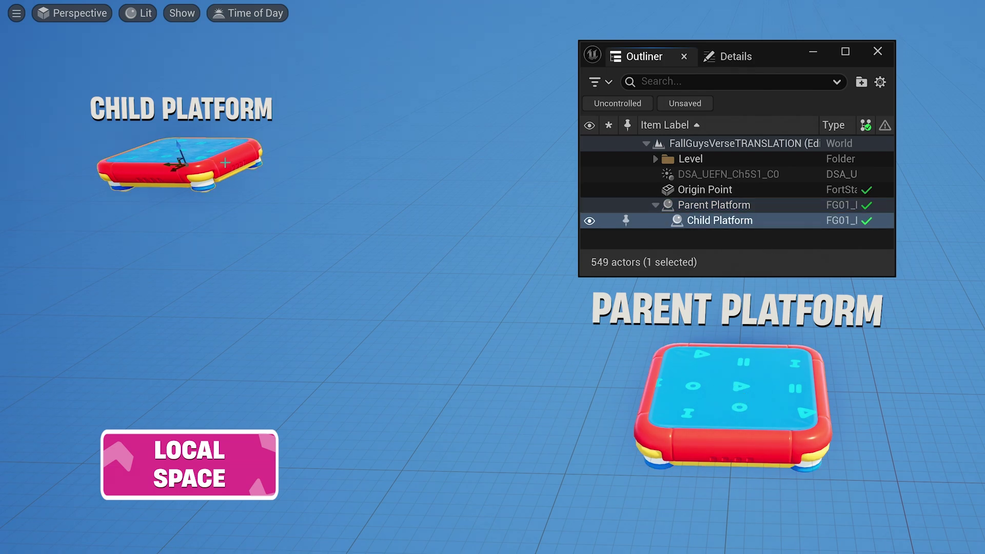
{"action": "left_click", "coordinate": [698, 206]}
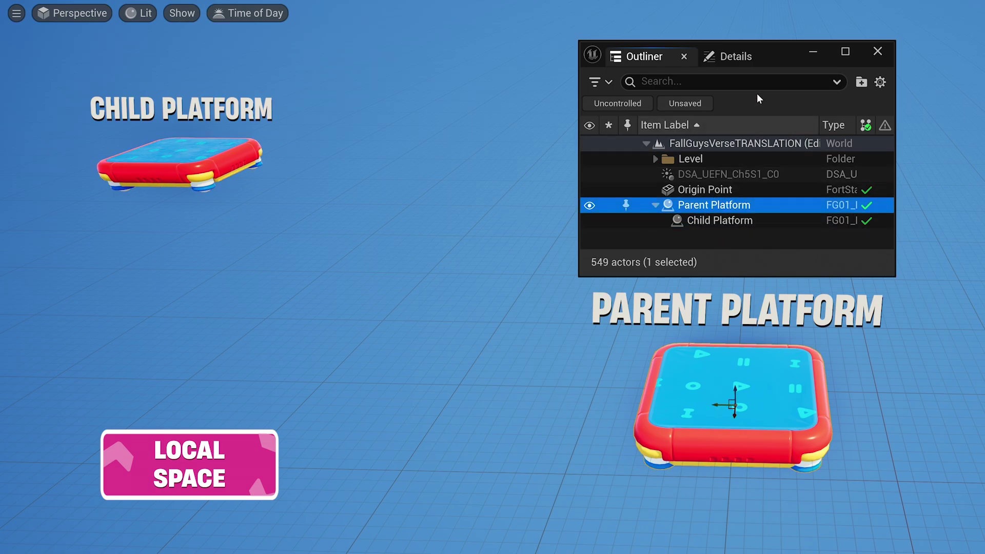
{"action": "left_click", "coordinate": [752, 57]}
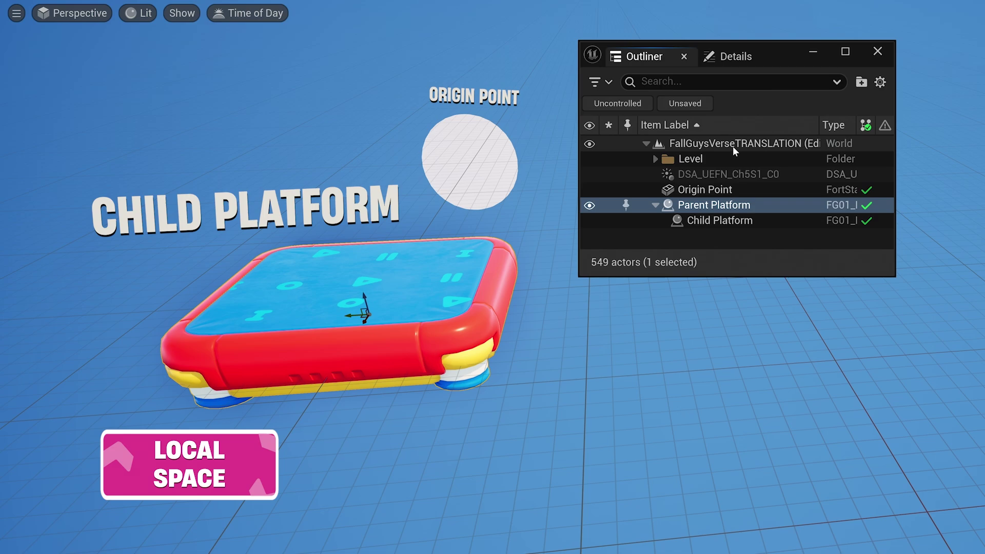
Show the Parent Platform's transform and switch its Location to Relative
{"action": "left_click", "coordinate": [733, 59]}
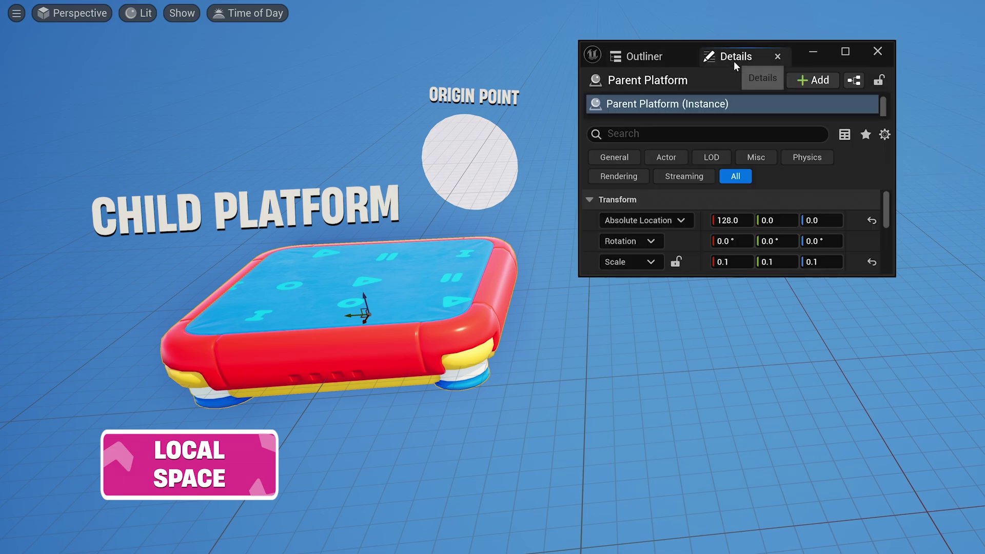
{"action": "left_click", "coordinate": [683, 219]}
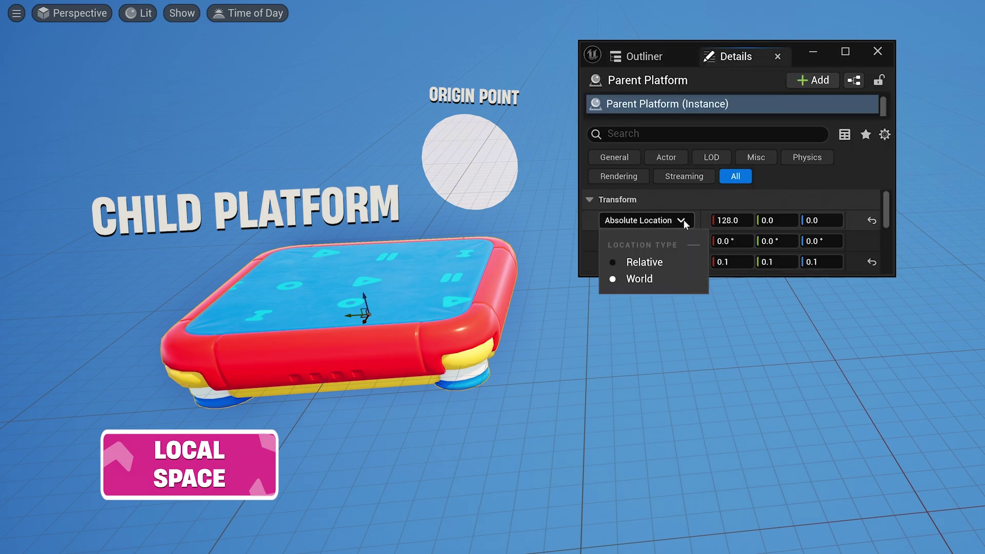
{"action": "left_click", "coordinate": [663, 255]}
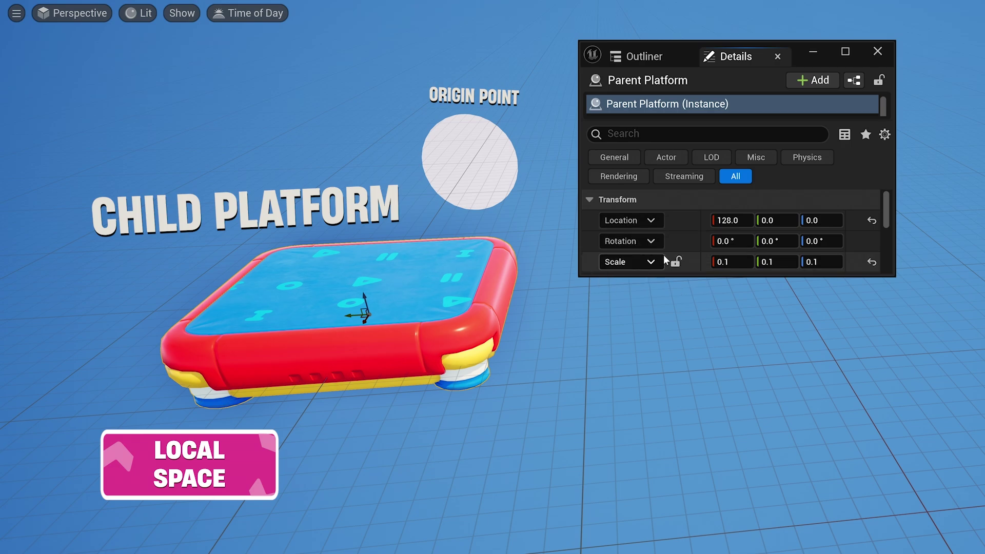
Return Parent Platform to World, then set Child Platform's Location to Relative (0.0, 1280.0, 640.0)
{"action": "left_click", "coordinate": [654, 219]}
{"action": "left_click", "coordinate": [640, 279]}
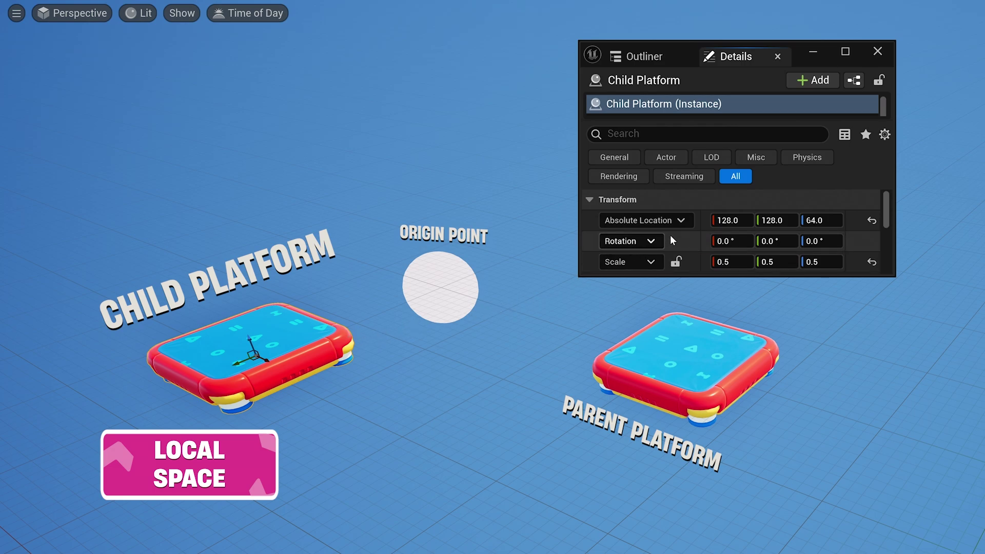
{"action": "left_click", "coordinate": [685, 219]}
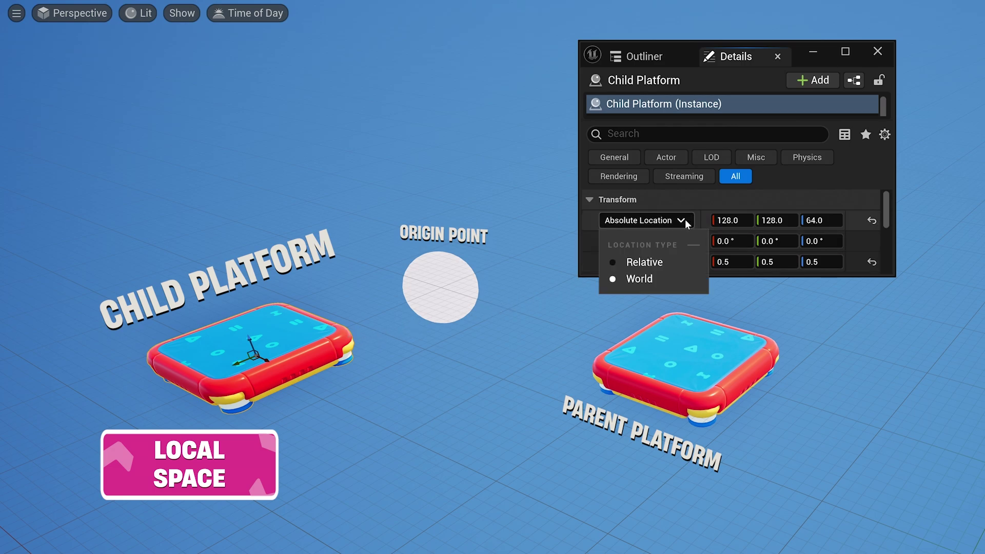
{"action": "left_click", "coordinate": [651, 260]}
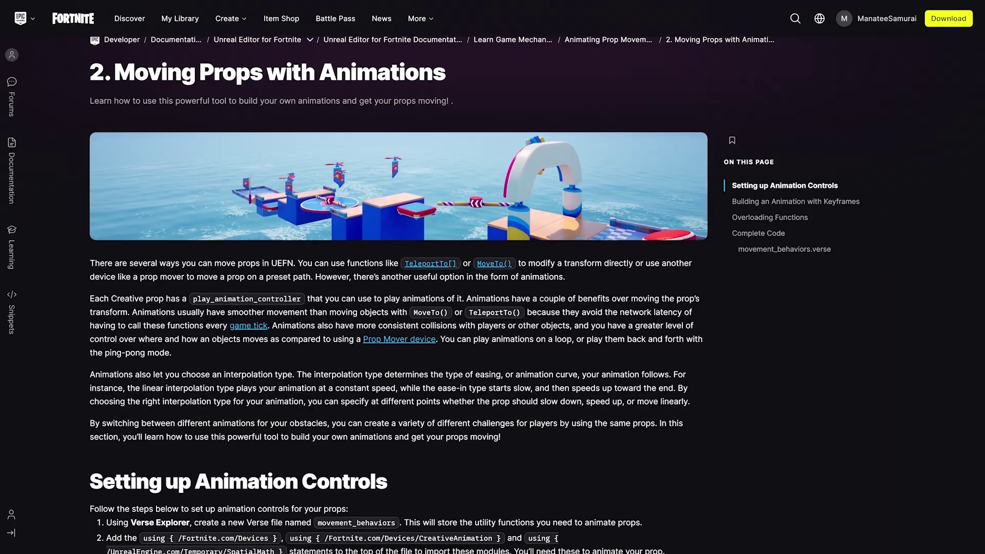
Scroll past the Setting up Animation Controls steps to the Making Props That Translate section
{"action": "scroll", "coordinate": [398, 308], "scroll_direction": "down", "scroll_amount": 3}
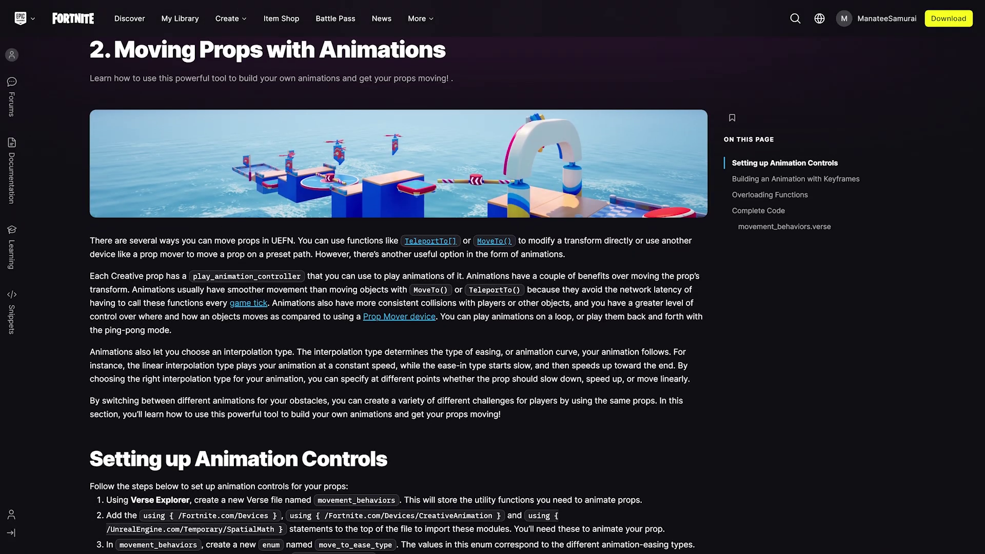
{"action": "scroll", "coordinate": [399, 308], "scroll_direction": "down", "scroll_amount": 3}
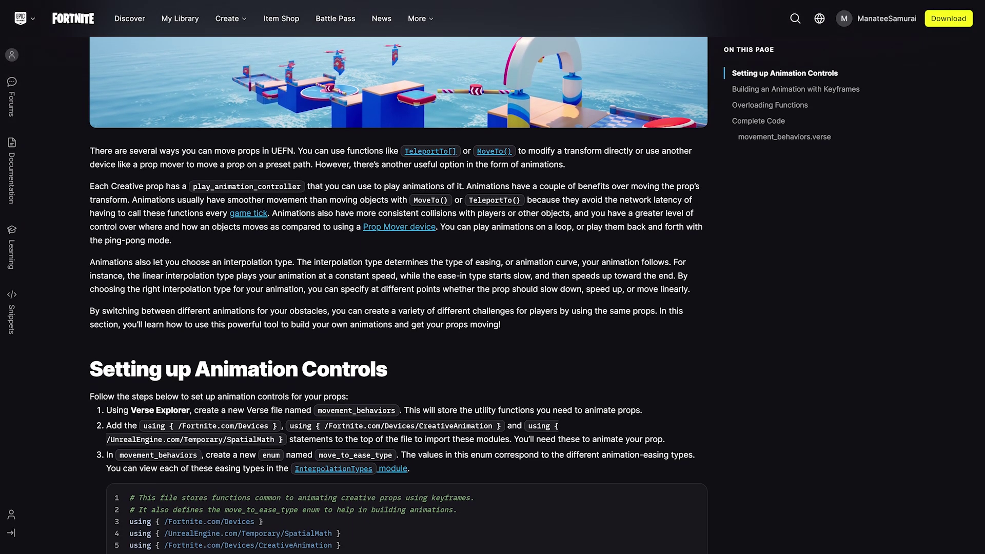
{"action": "scroll", "coordinate": [398, 307], "scroll_direction": "down", "scroll_amount": 3}
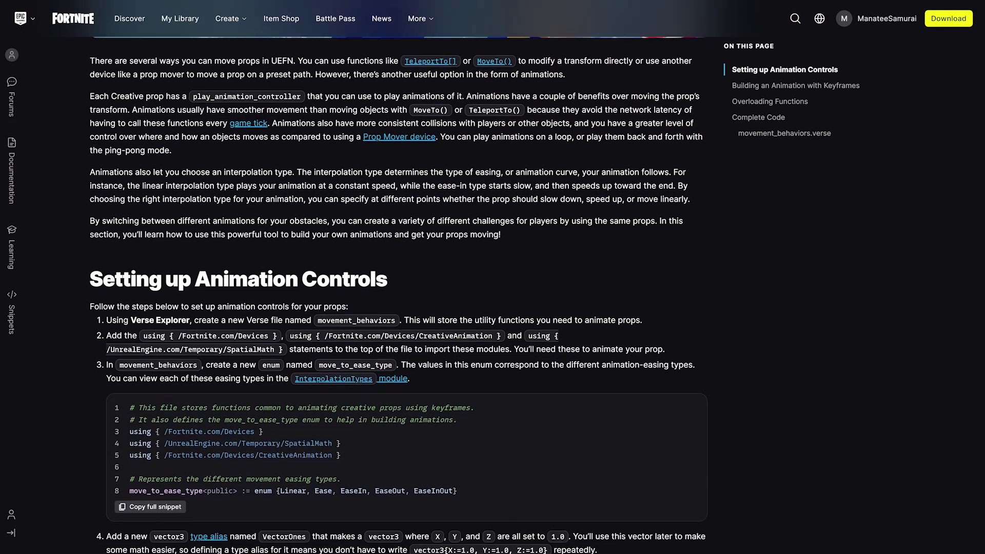
{"action": "scroll", "coordinate": [398, 307], "scroll_direction": "down", "scroll_amount": 3}
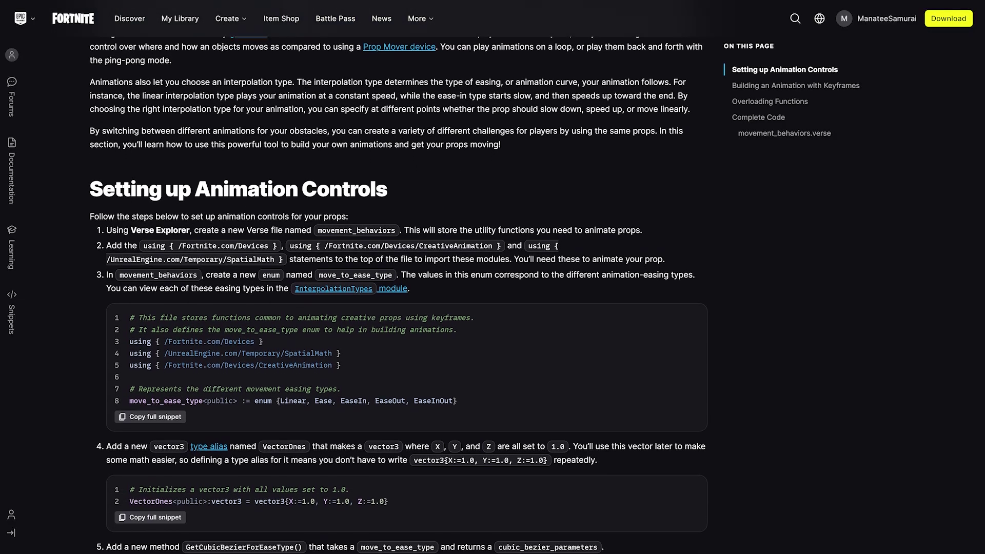
{"action": "scroll", "coordinate": [399, 308], "scroll_direction": "down", "scroll_amount": 3}
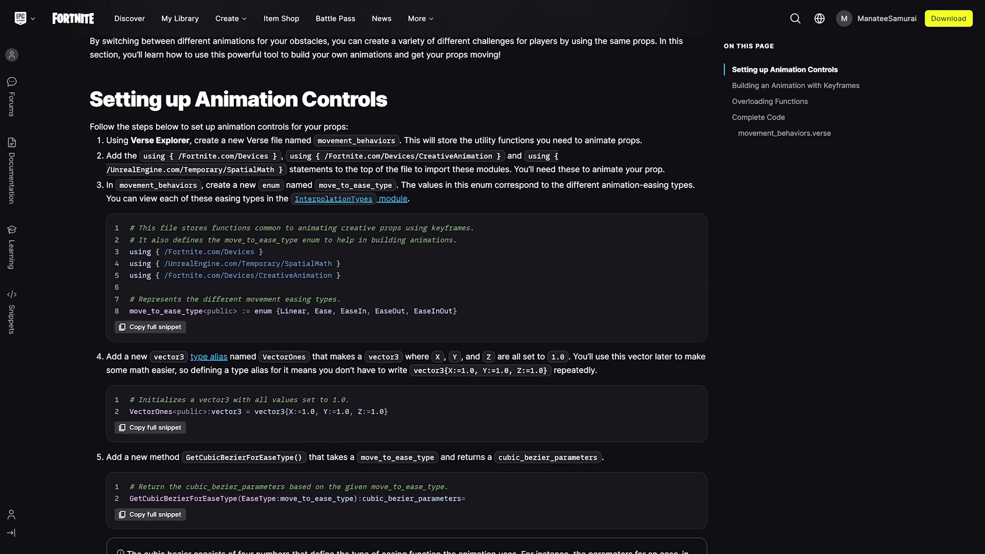
{"action": "scroll", "coordinate": [399, 308], "scroll_direction": "down", "scroll_amount": 3}
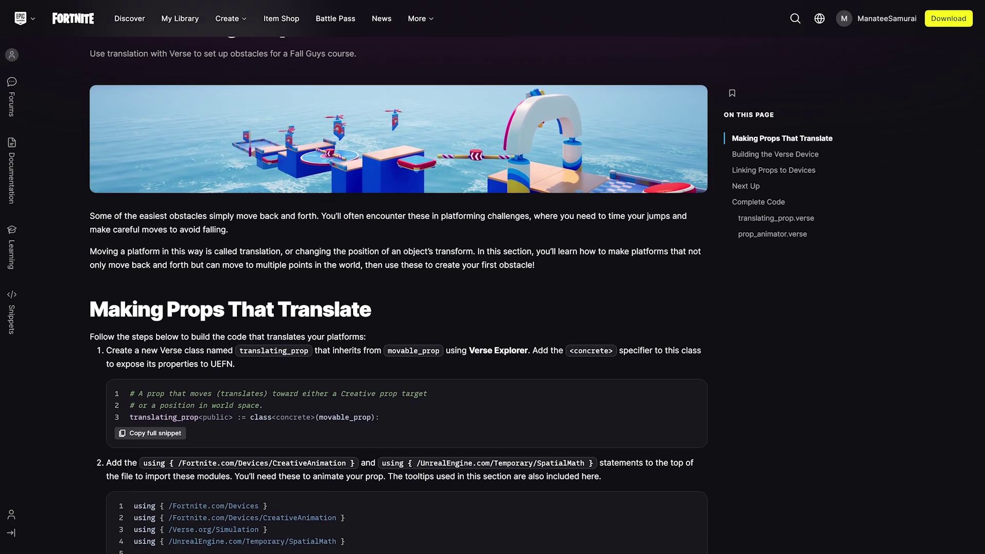
{"action": "scroll", "coordinate": [398, 295], "scroll_direction": "down", "scroll_amount": 2}
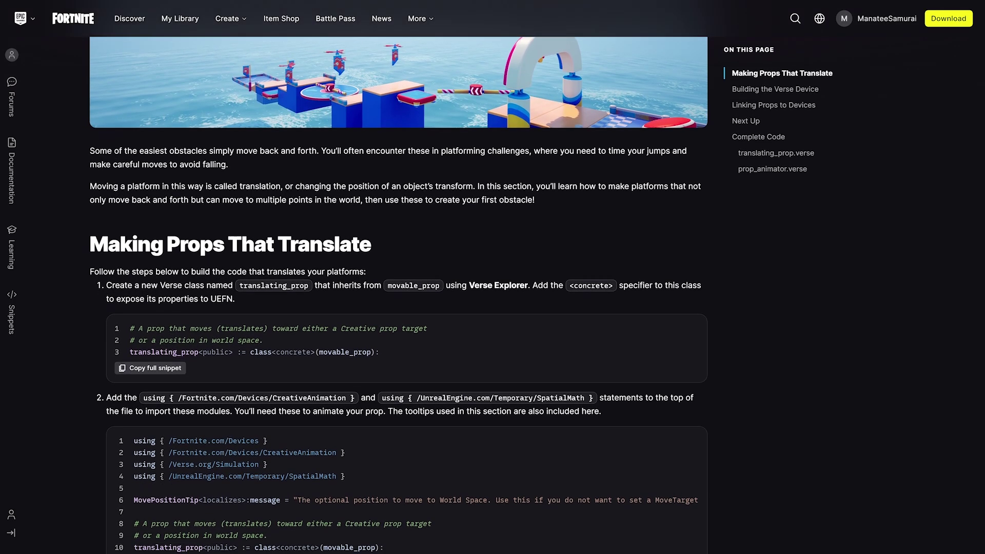
{"action": "scroll", "coordinate": [398, 295], "scroll_direction": "down", "scroll_amount": 1}
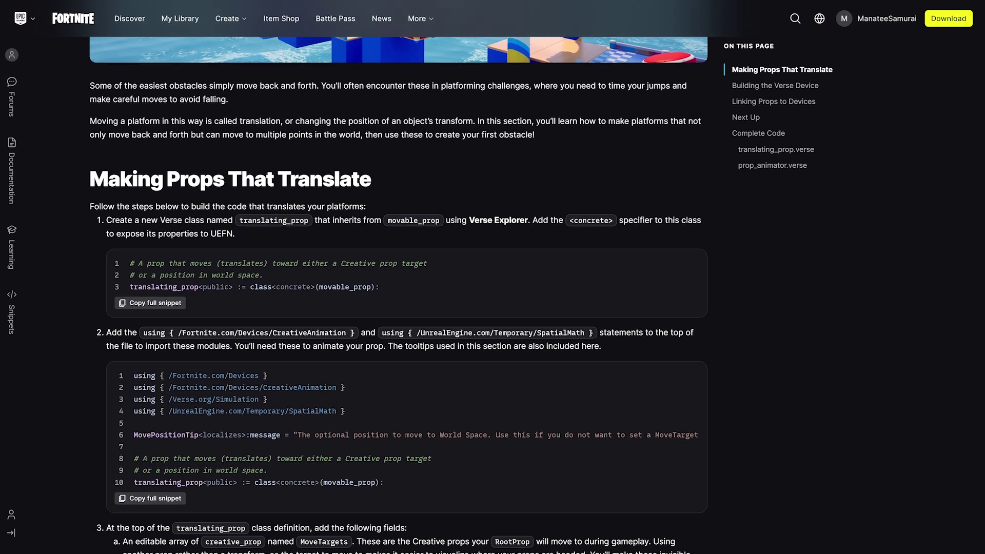